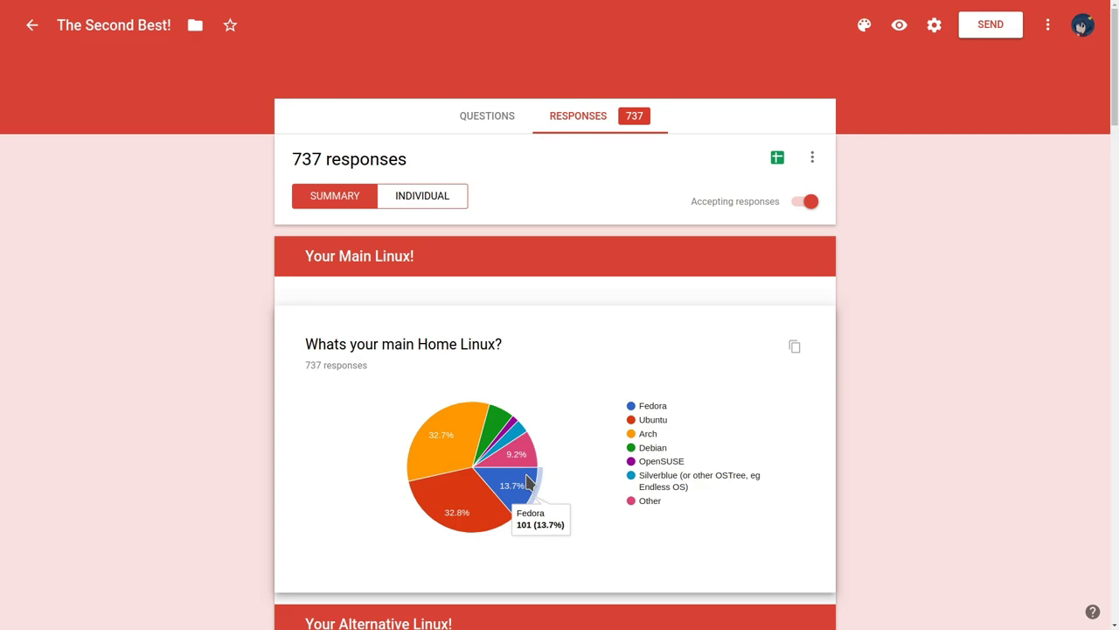
Step: Scroll the Forms summary down to the alternative Linux distribution chart
{"action": "scroll", "coordinate": [529, 481], "scroll_direction": "down", "scroll_amount": 2}
{"action": "scroll", "coordinate": [547, 475], "scroll_direction": "down", "scroll_amount": 2}
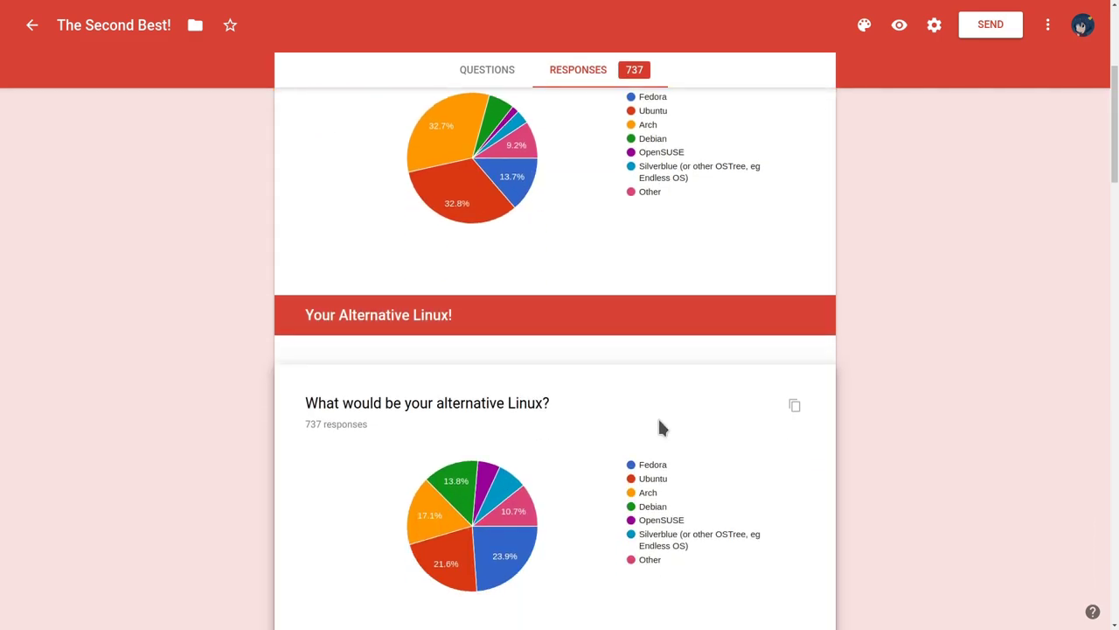
{"action": "scroll", "coordinate": [663, 435], "scroll_direction": "down", "scroll_amount": 2}
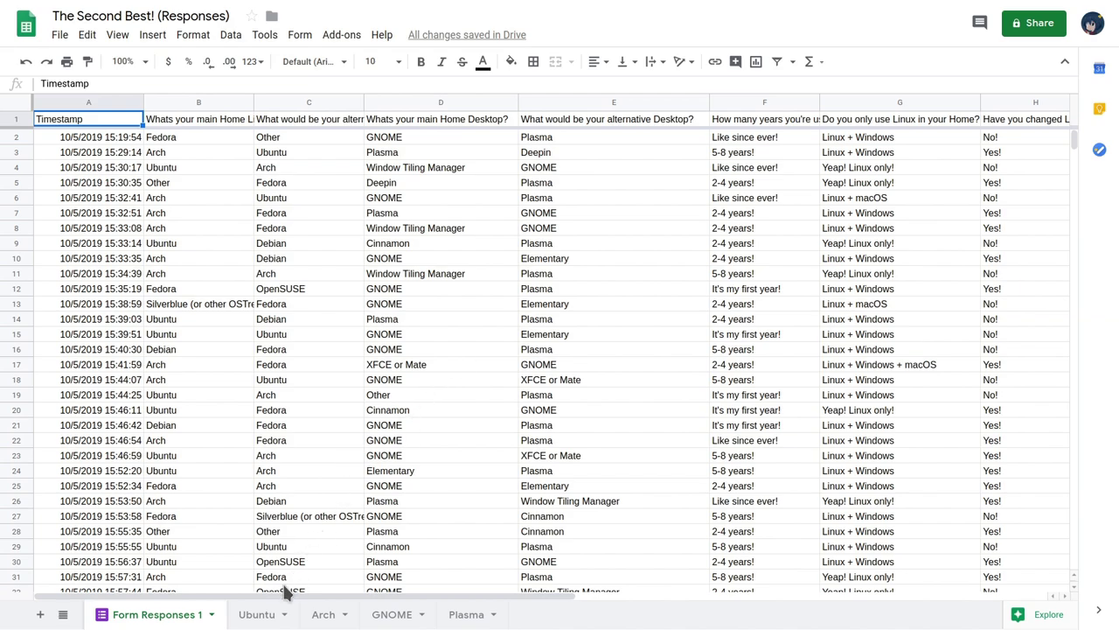
Step: Show the Ubuntu sheet's chart of second choices: Fedora 30%, Arch 29.2%, Debian 21%
{"action": "left_click", "coordinate": [261, 616]}
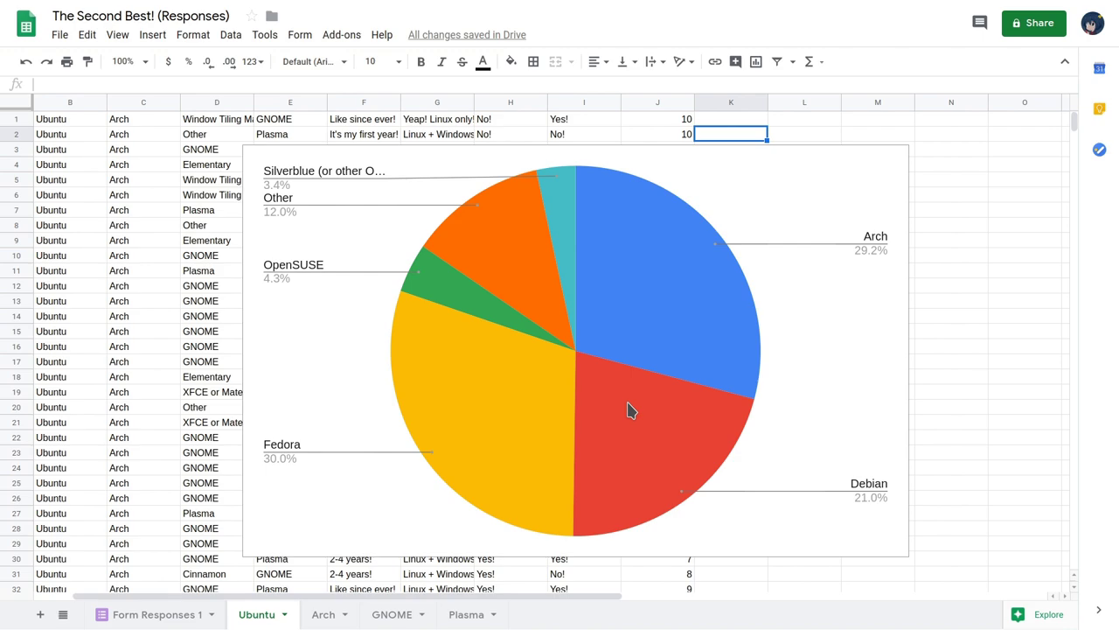
Step: Show the Arch sheet's chart of alternatives: Ubuntu 32.8%, Fedora 28.8%
{"action": "left_click", "coordinate": [325, 616]}
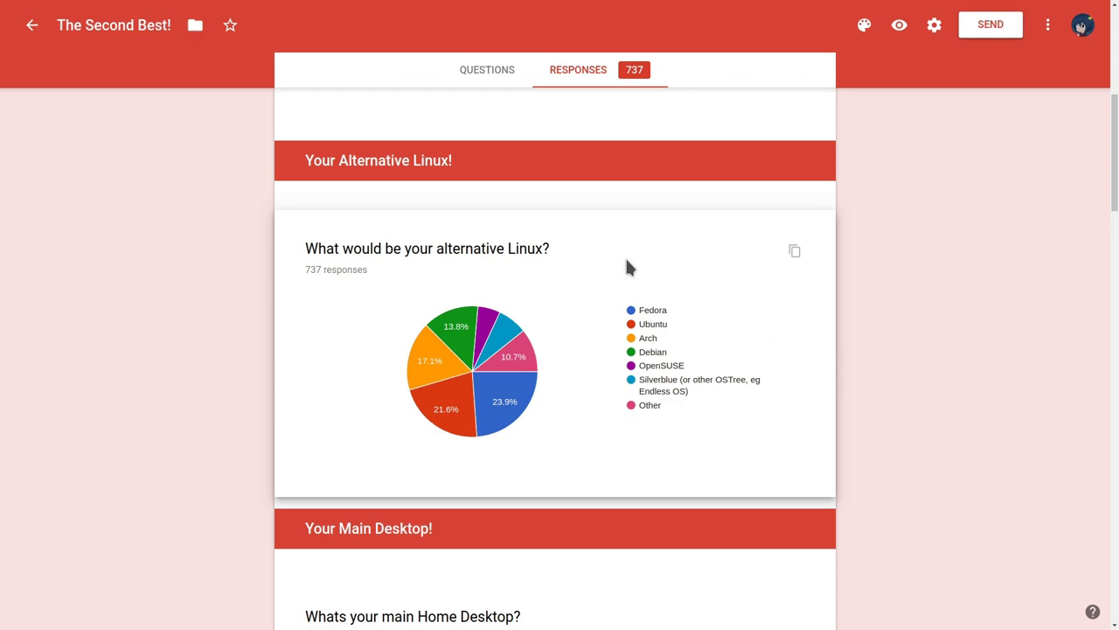
Step: Scroll to the main Home Desktop chart: GNOME 57.1%, Plasma 19.7%
{"action": "scroll", "coordinate": [626, 267], "scroll_direction": "down", "scroll_amount": 1}
{"action": "scroll", "coordinate": [626, 267], "scroll_direction": "down", "scroll_amount": 2}
{"action": "scroll", "coordinate": [626, 267], "scroll_direction": "down", "scroll_amount": 2}
{"action": "scroll", "coordinate": [626, 267], "scroll_direction": "down", "scroll_amount": 2}
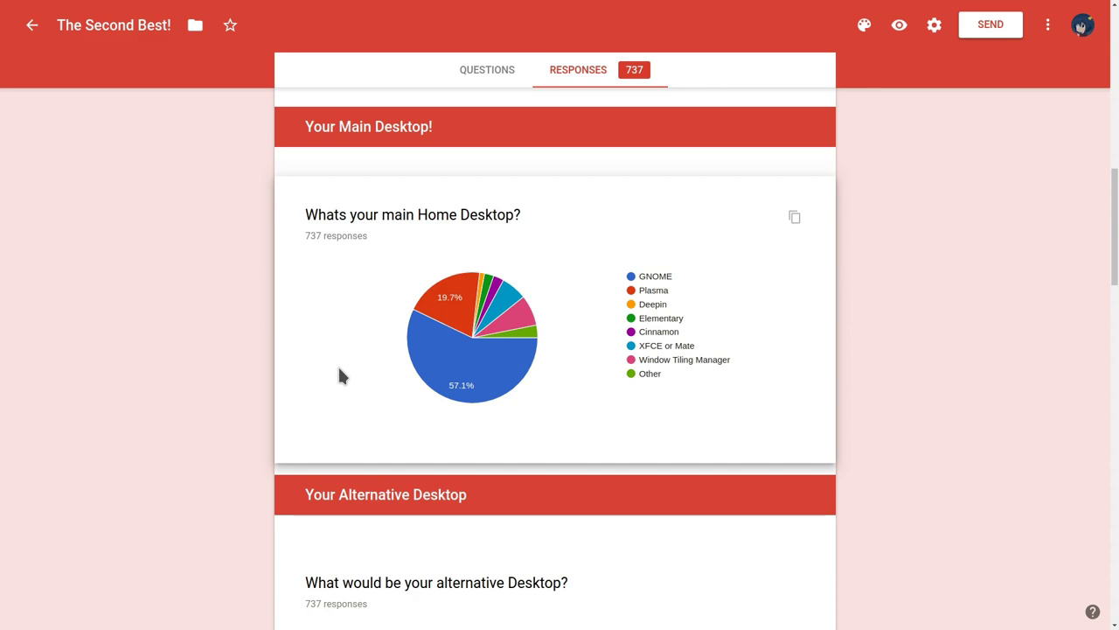
Step: Scroll to the alternative Desktop chart showing Plasma 26.9% and GNOME 20.2%
{"action": "scroll", "coordinate": [340, 371], "scroll_direction": "down", "scroll_amount": 2}
{"action": "scroll", "coordinate": [340, 371], "scroll_direction": "down", "scroll_amount": 2}
{"action": "scroll", "coordinate": [340, 375], "scroll_direction": "down", "scroll_amount": 1}
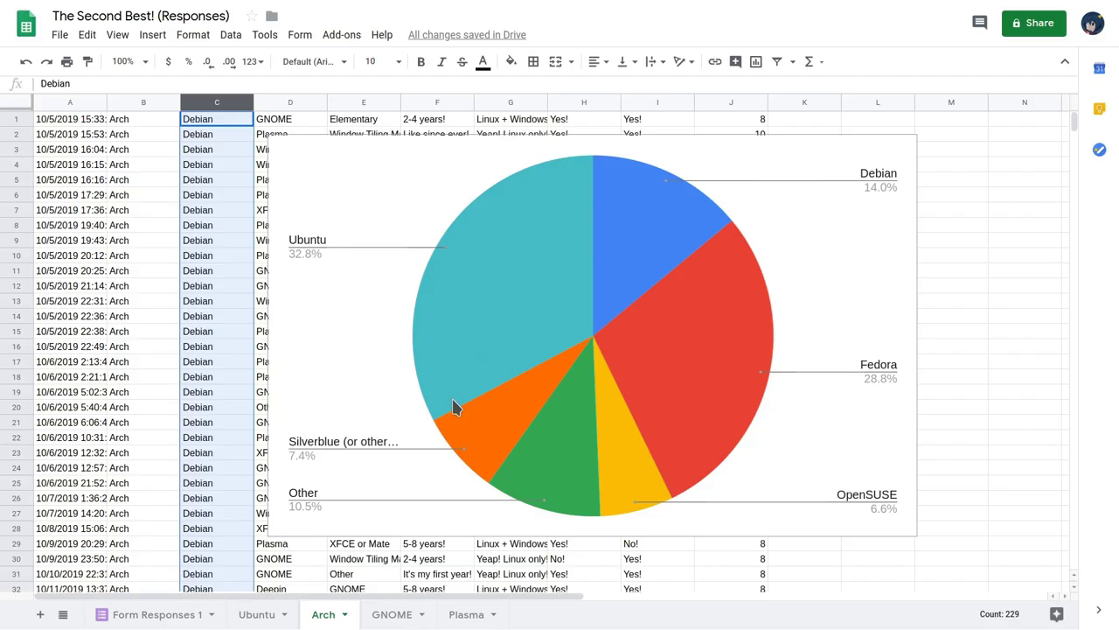
Step: Show the GNOME sheet's chart: Plasma 38.1%, XFCE or Mate 17.6% as second choices
{"action": "left_click", "coordinate": [384, 616]}
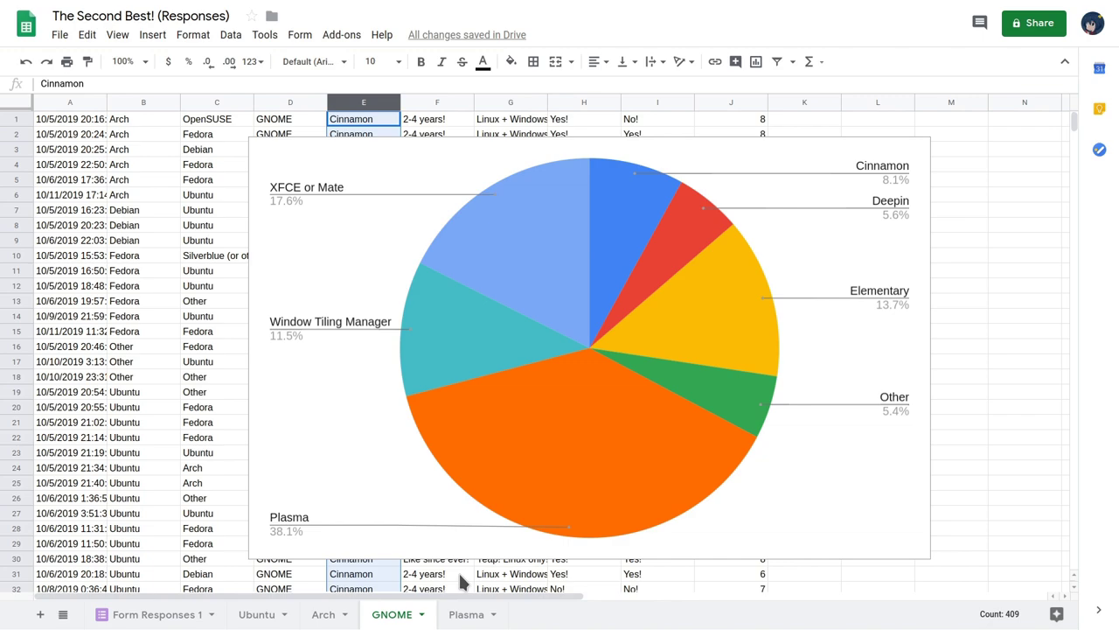
Step: Show the Plasma sheet's chart: GNOME 45%, XFCE or Mate 18.6%
{"action": "left_click", "coordinate": [464, 614]}
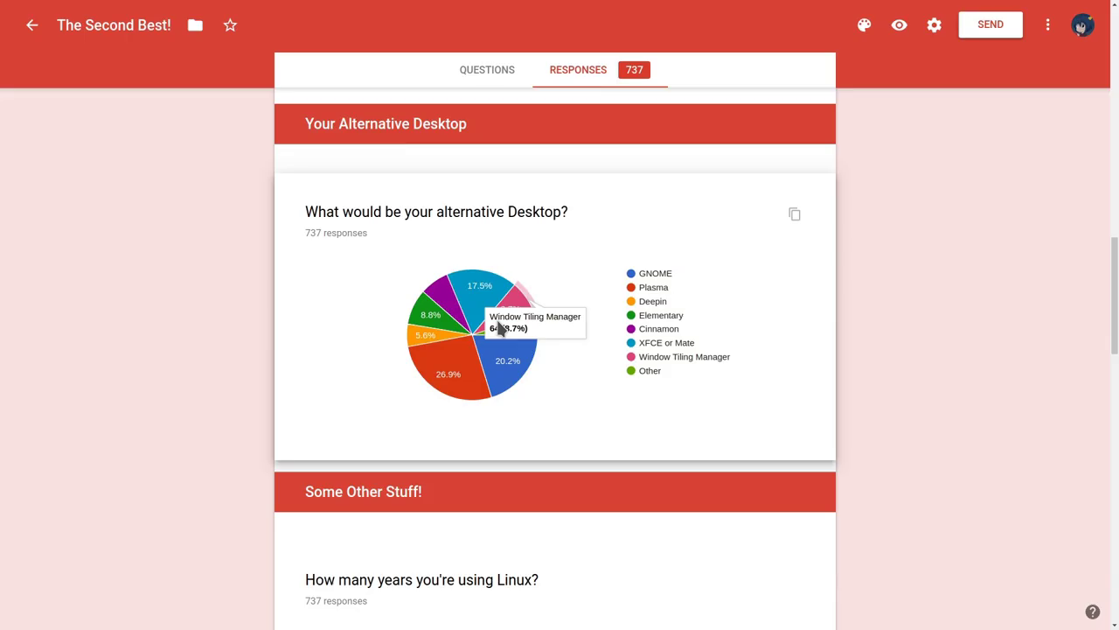
Step: Scroll to the years-using-Linux chart, where 2-4 years leads at 34.2%
{"action": "scroll", "coordinate": [567, 335], "scroll_direction": "down", "scroll_amount": 2}
{"action": "scroll", "coordinate": [569, 340], "scroll_direction": "down", "scroll_amount": 2}
{"action": "scroll", "coordinate": [570, 341], "scroll_direction": "down", "scroll_amount": 1}
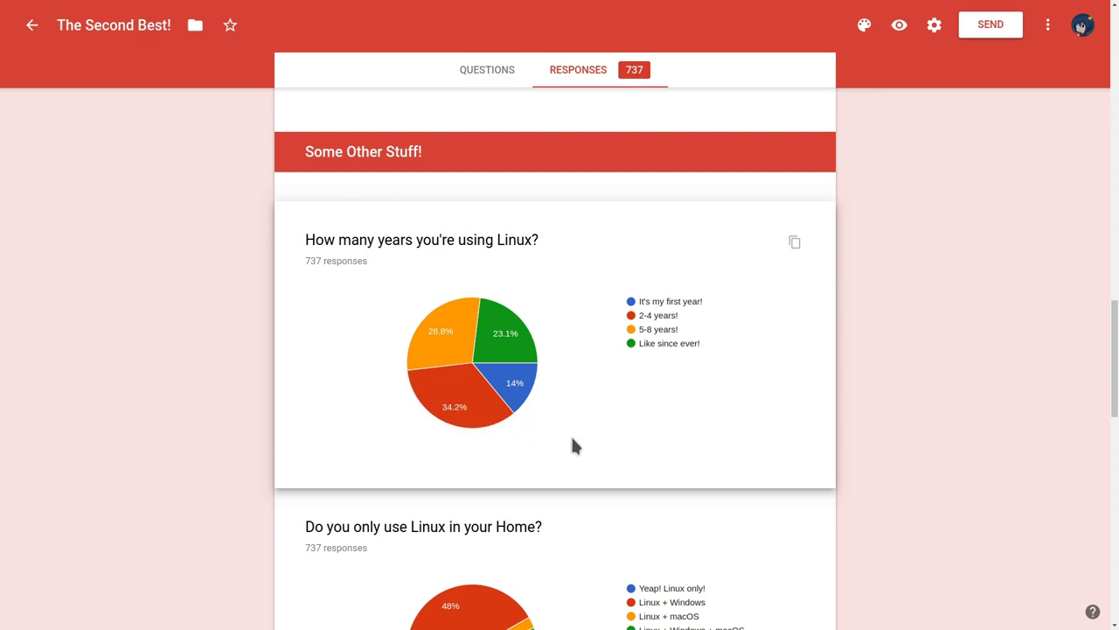
Step: Scroll through the home-use, changed-Linux and changed-Desktop charts
{"action": "scroll", "coordinate": [572, 442], "scroll_direction": "down", "scroll_amount": 2}
{"action": "scroll", "coordinate": [572, 442], "scroll_direction": "down", "scroll_amount": 1}
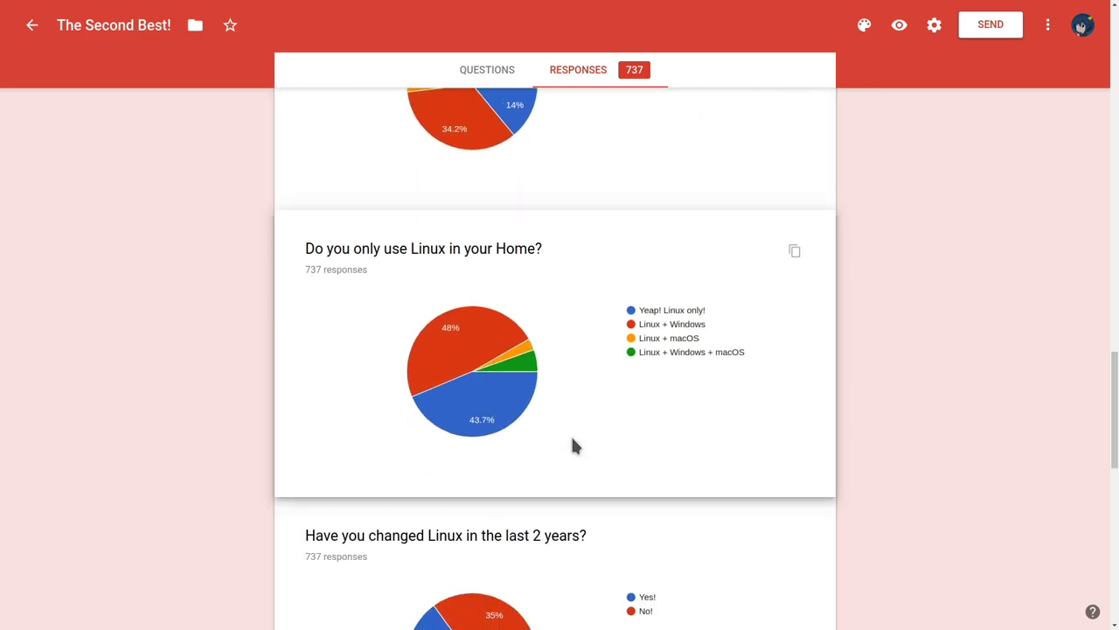
{"action": "mouse_move", "coordinate": [515, 385]}
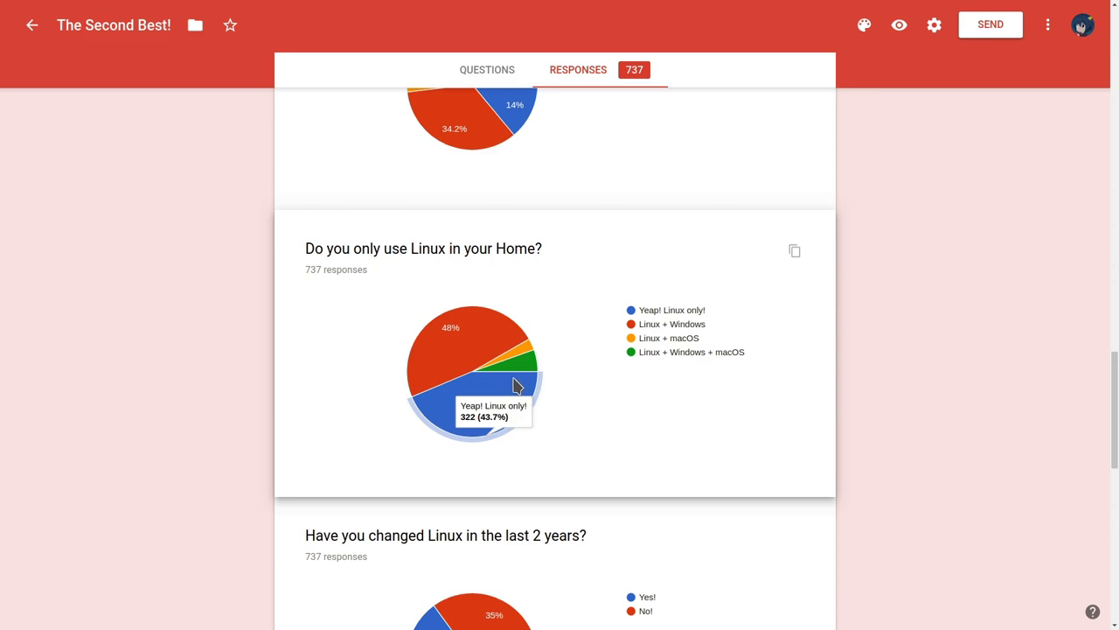
{"action": "scroll", "coordinate": [570, 382], "scroll_direction": "down", "scroll_amount": 3}
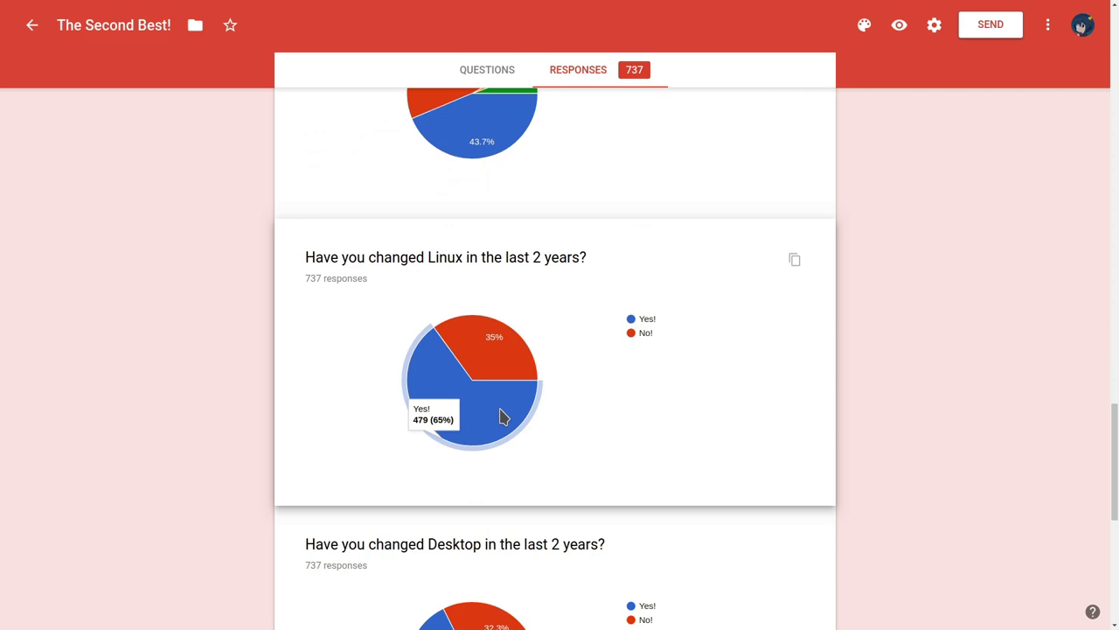
{"action": "scroll", "coordinate": [502, 417], "scroll_direction": "down", "scroll_amount": 2}
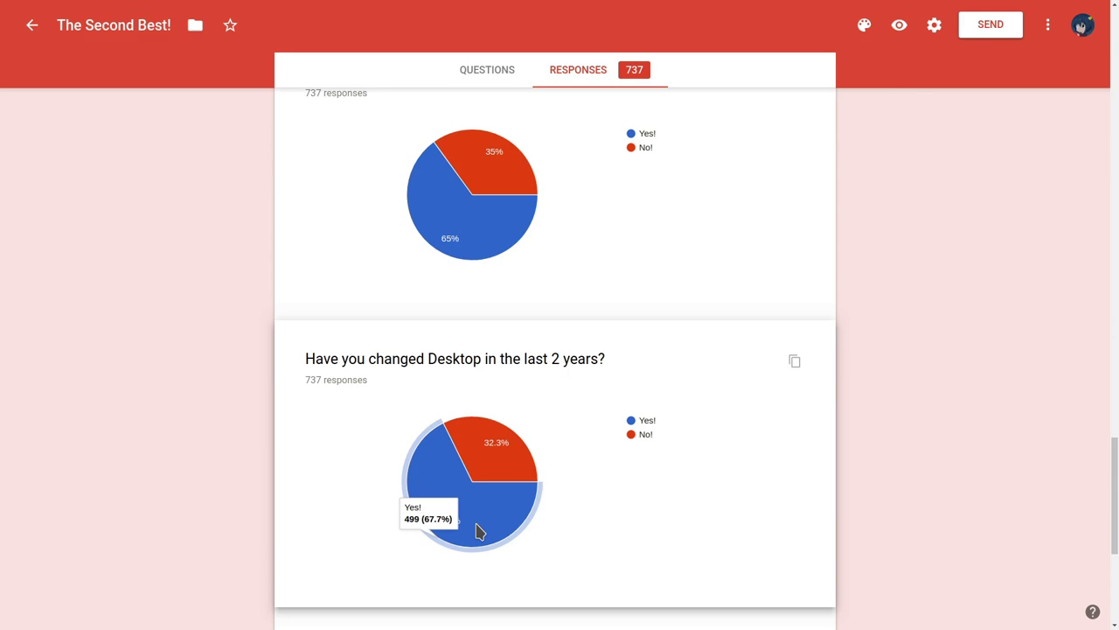
{"action": "scroll", "coordinate": [507, 516], "scroll_direction": "down", "scroll_amount": 2}
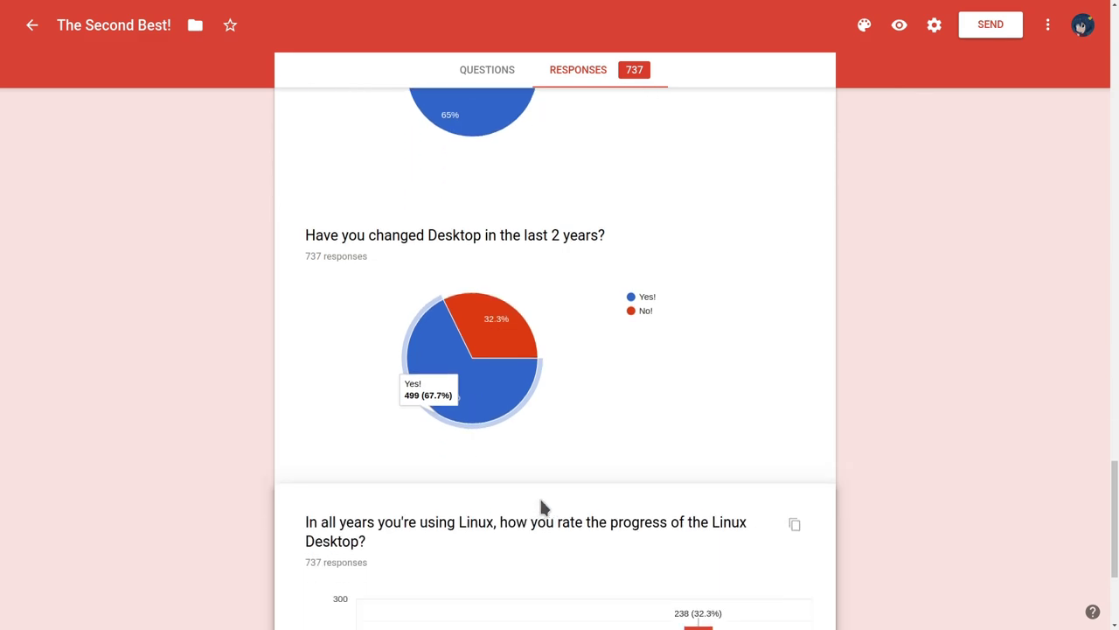
Step: Scroll to the progress rating bar chart: 8 leads with 238 votes, then 7 and 10
{"action": "scroll", "coordinate": [542, 503], "scroll_direction": "down", "scroll_amount": 1}
{"action": "scroll", "coordinate": [541, 502], "scroll_direction": "down", "scroll_amount": 1}
{"action": "scroll", "coordinate": [541, 503], "scroll_direction": "down", "scroll_amount": 1}
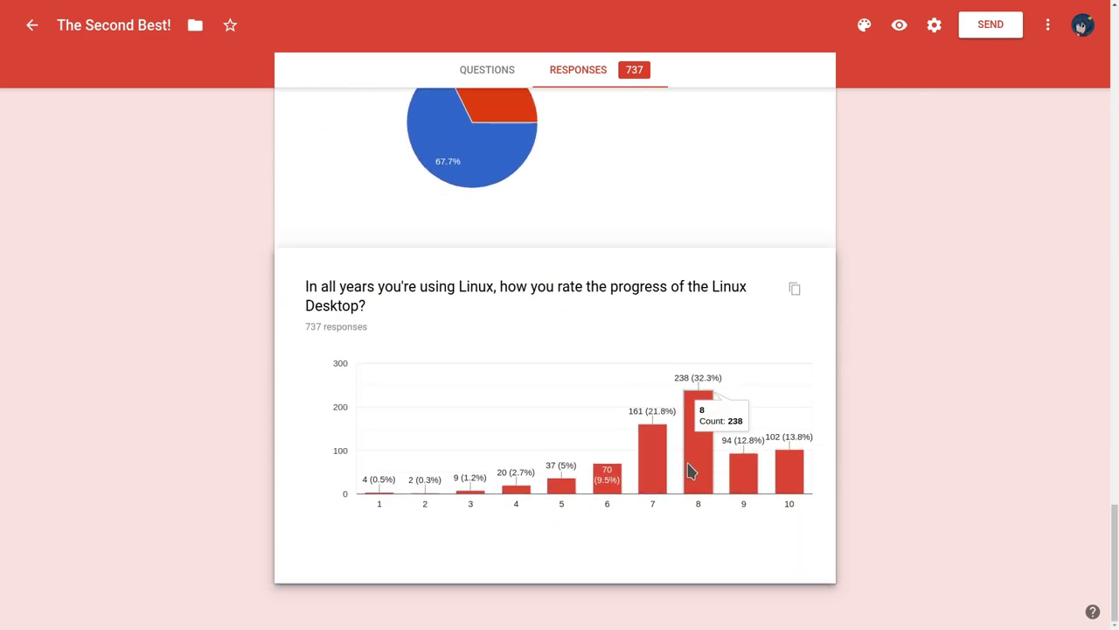